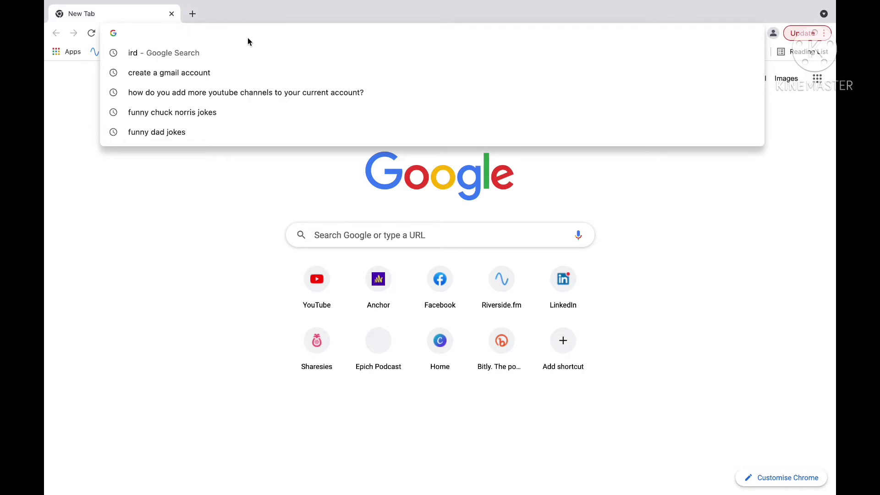
Search Google for "ministry of health" and open the Ministry of Health NZ website from the results
text(ministr)
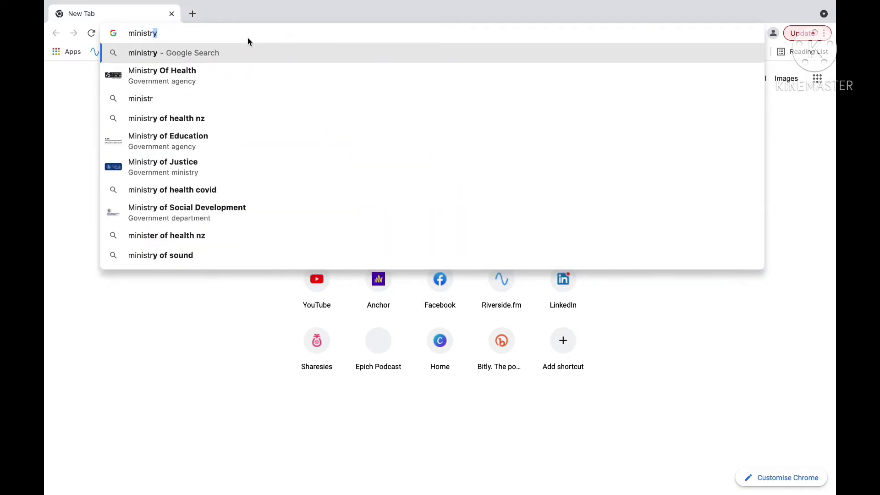
text(y of he)
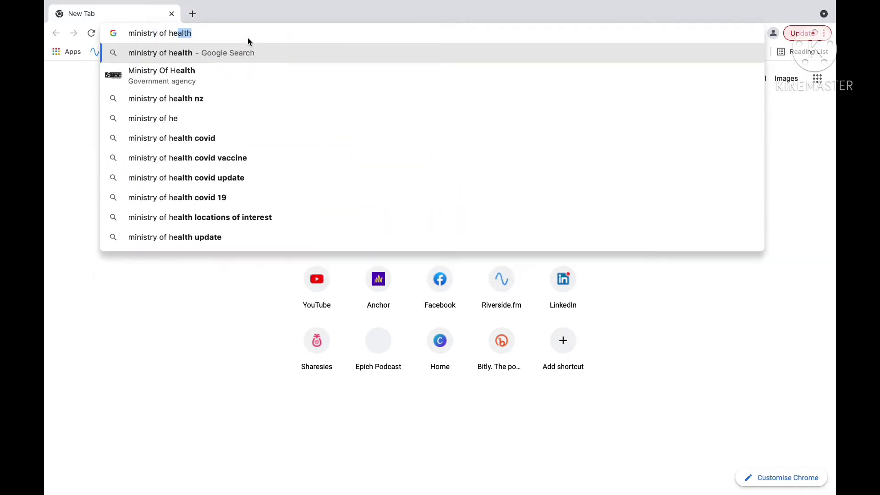
text(a)
key(Return)
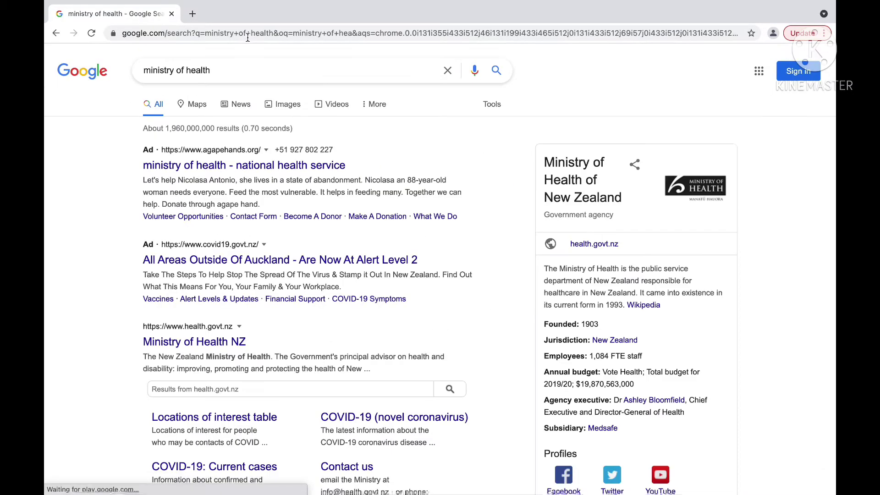
click(210, 92)
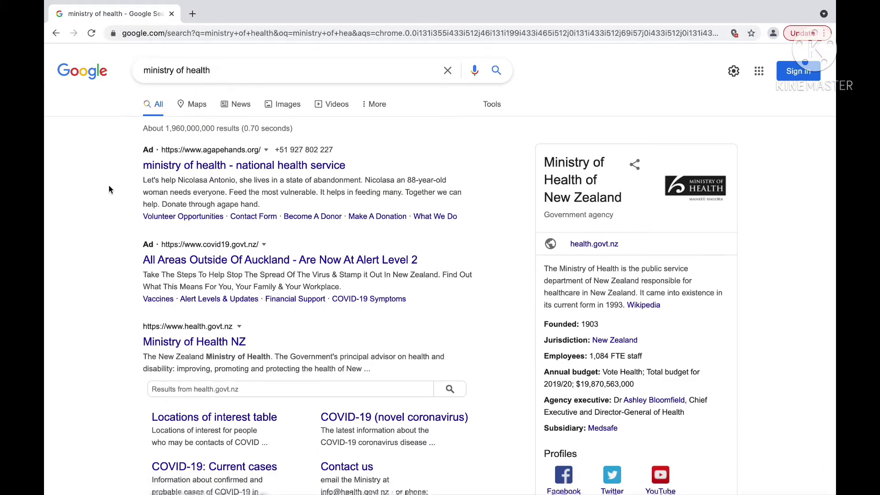
click(161, 344)
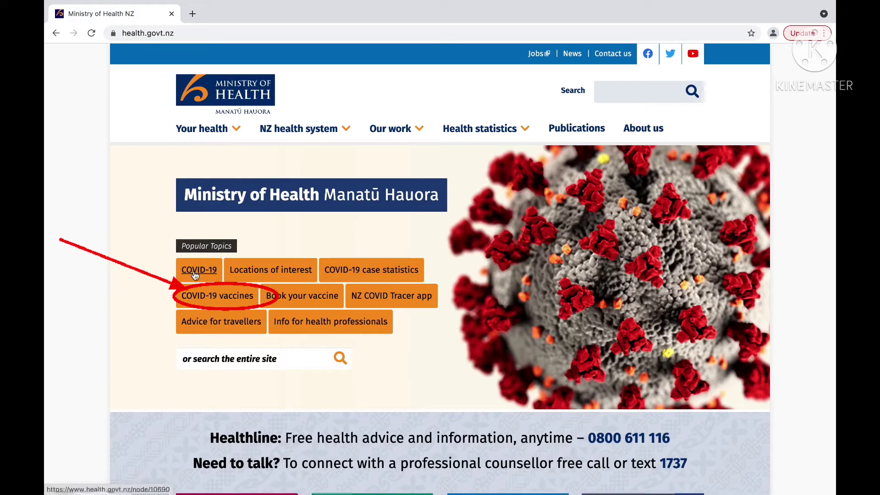
Open the COVID-19 vaccines topic and go to its Overseas travel page
click(211, 298)
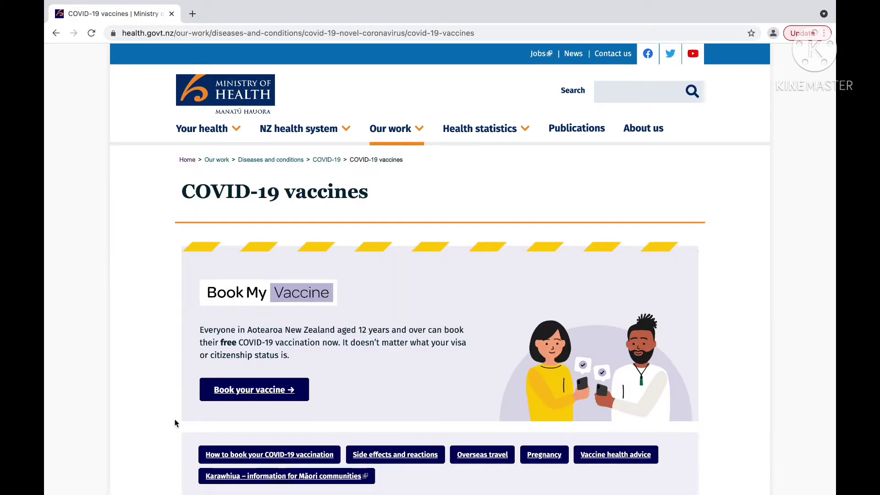
scroll(175, 419, down, 4)
scroll(174, 422, down, 10)
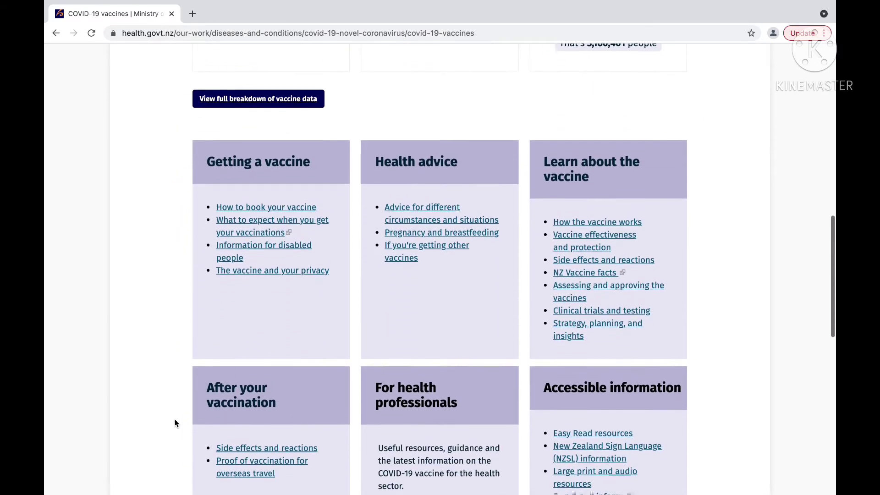
scroll(175, 423, up, 9)
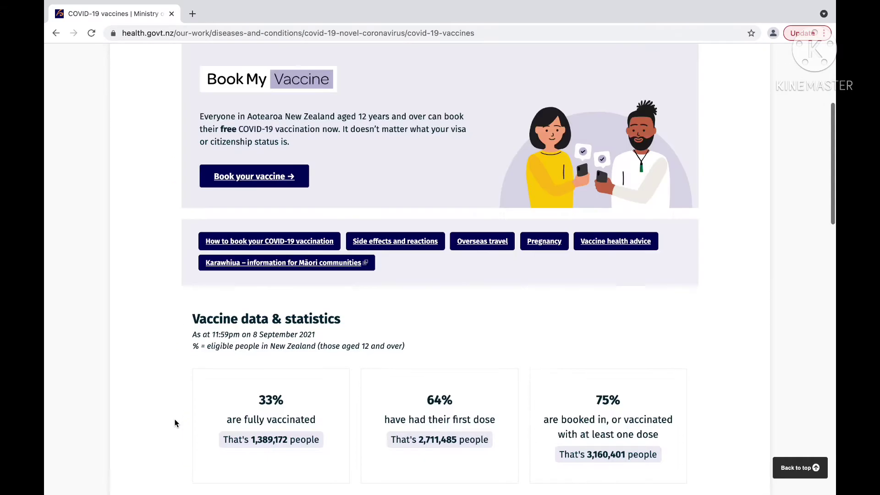
click(479, 241)
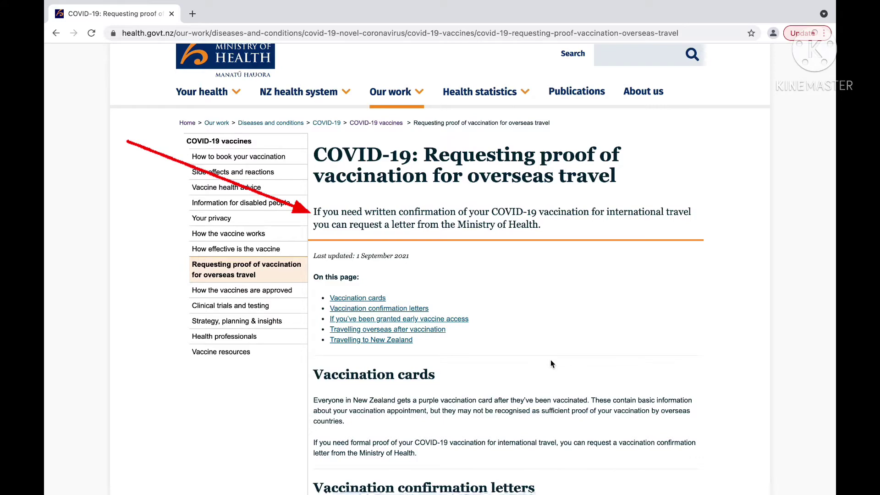
Read the sections on vaccination cards, confirmation letters, how to request a letter, processing time and travelling overseas after vaccination
scroll(587, 354, down, 5)
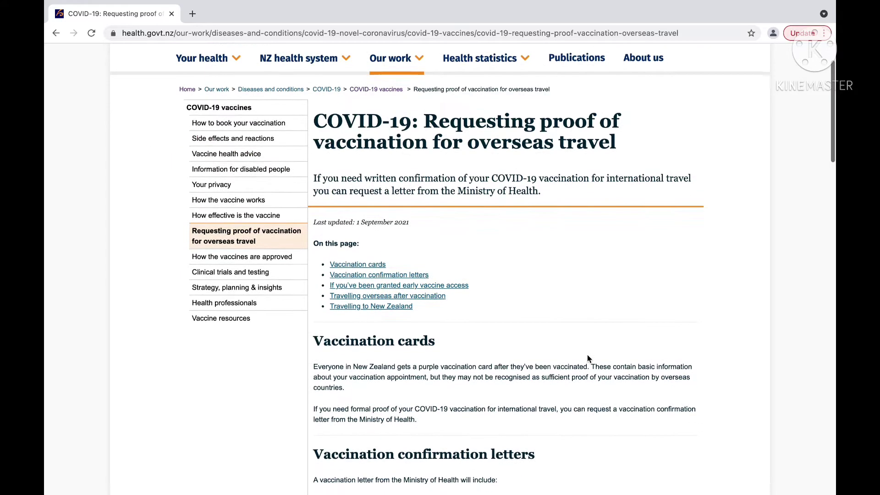
scroll(588, 358, down, 4)
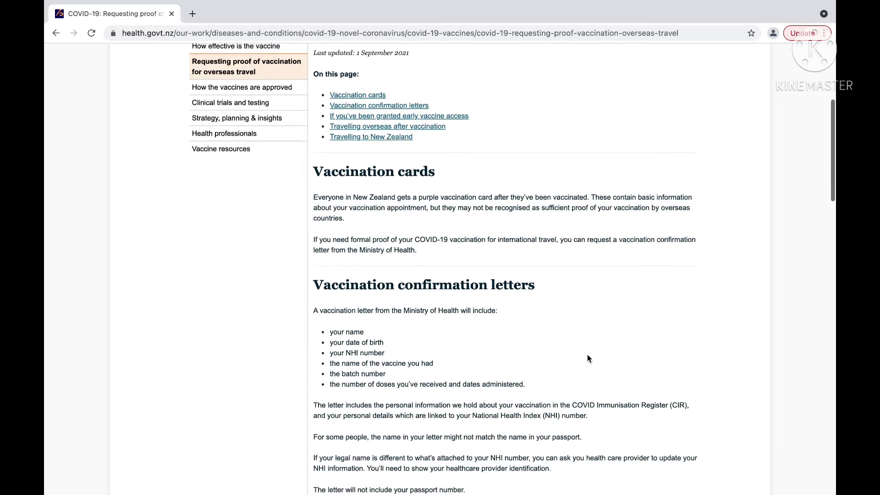
scroll(587, 354, down, 1)
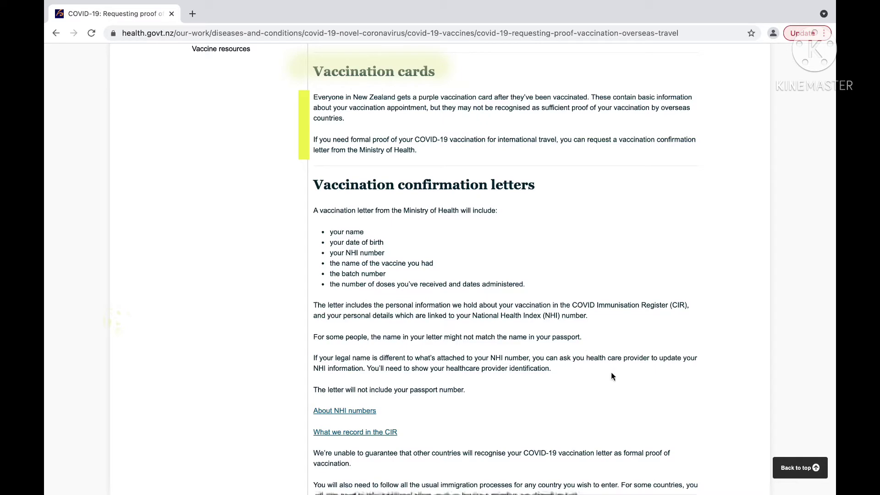
scroll(622, 369, down, 1)
scroll(622, 369, down, 3)
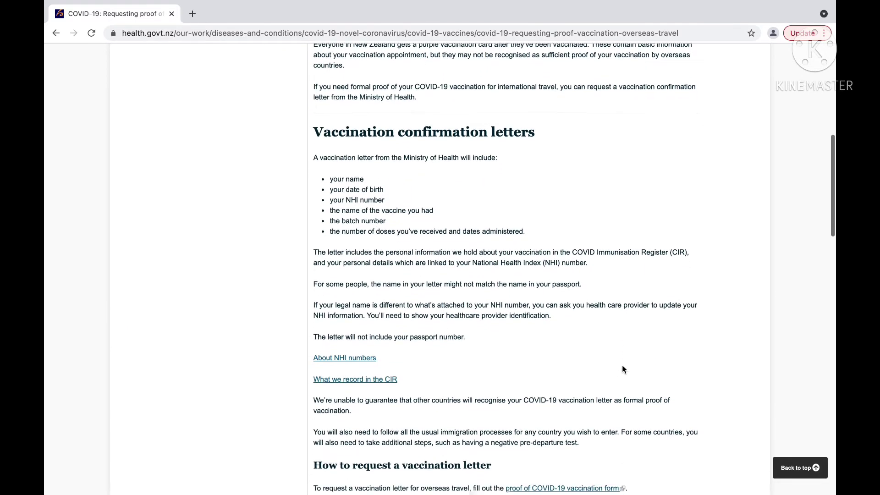
scroll(622, 367, down, 1)
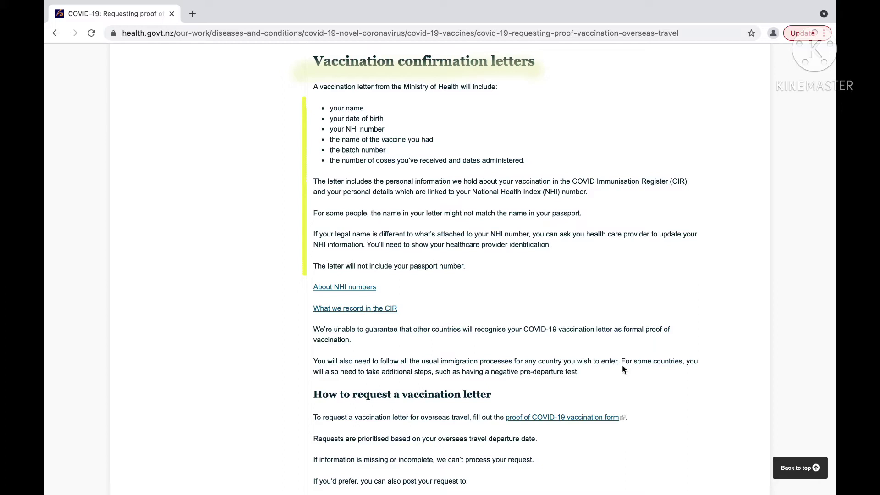
scroll(660, 373, down, 2)
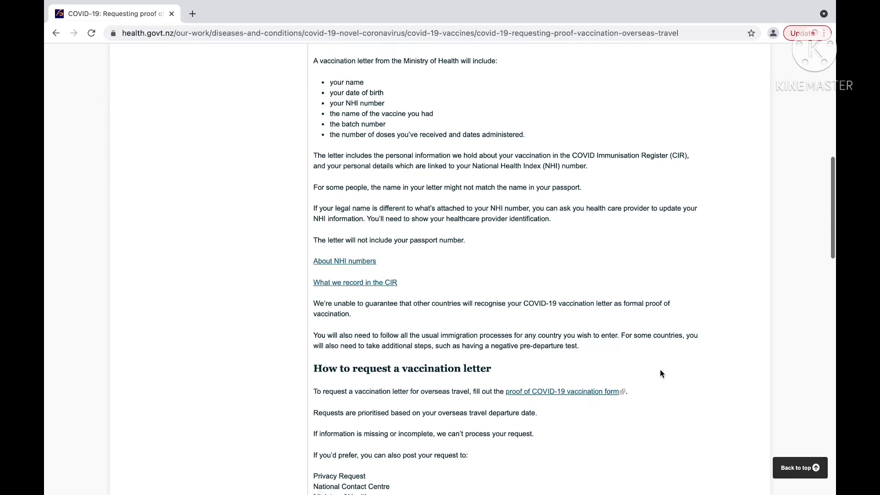
scroll(661, 372, down, 5)
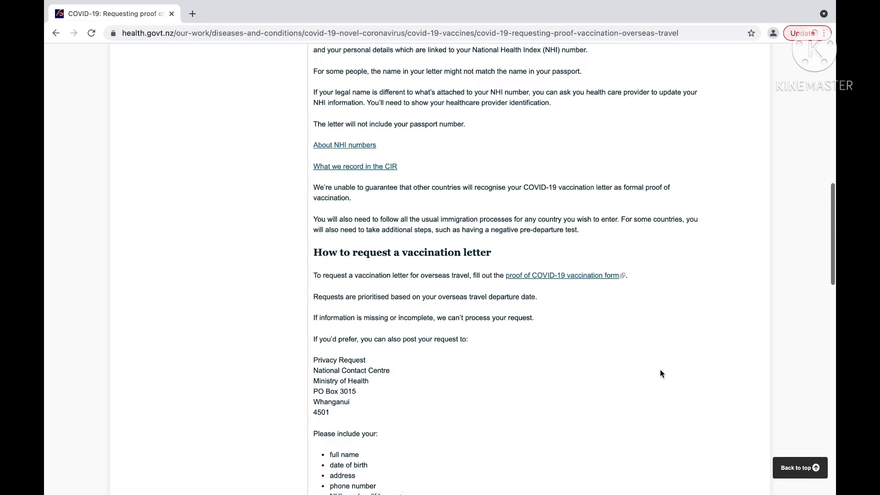
scroll(661, 374, down, 3)
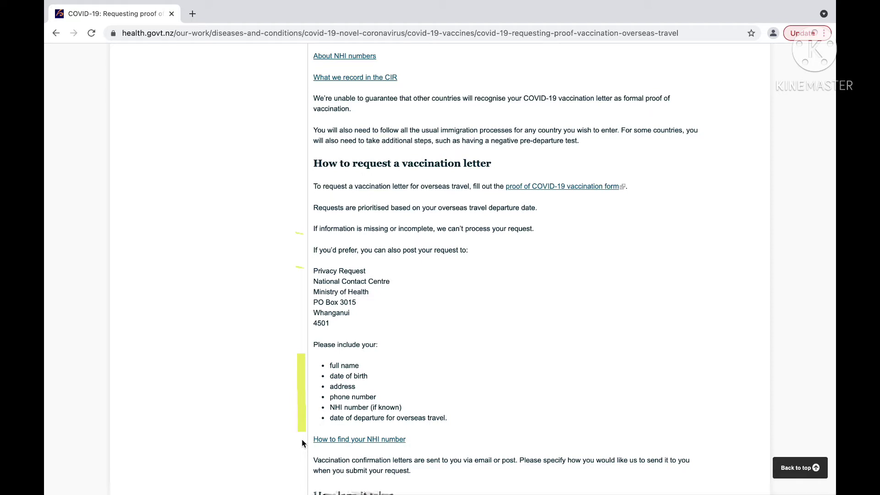
scroll(302, 440, down, 3)
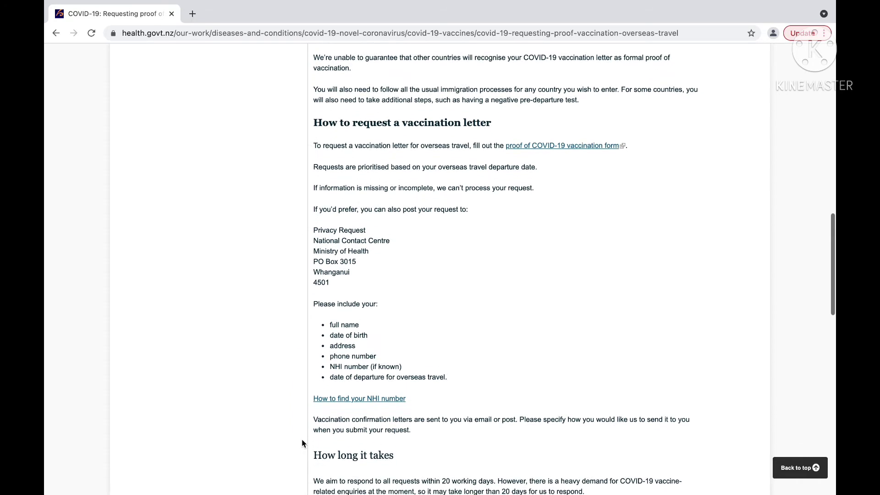
scroll(301, 442, down, 6)
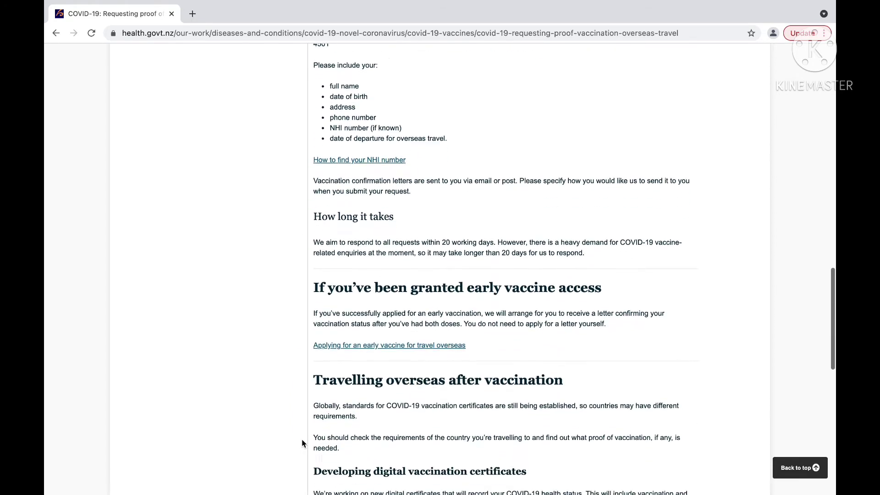
scroll(302, 443, down, 3)
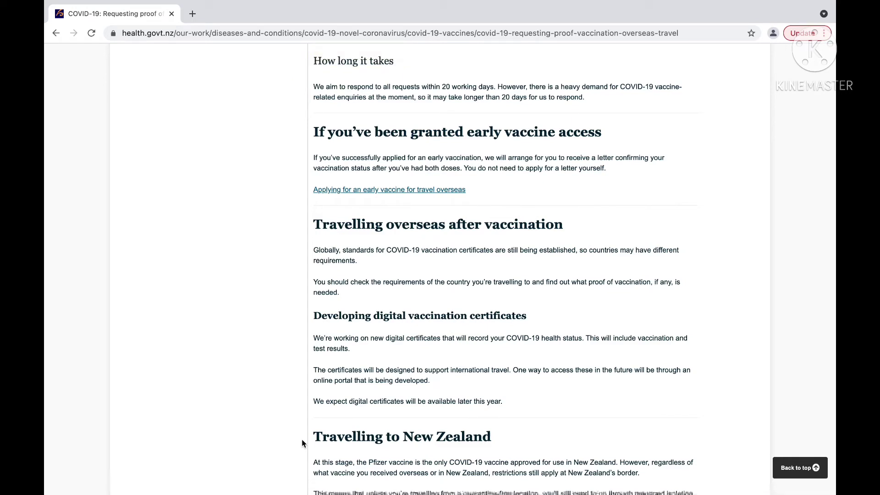
Return to the "How to request a vaccination letter" section and open the proof of COVID-19 vaccination form
scroll(301, 440, up, 6)
scroll(302, 440, up, 5)
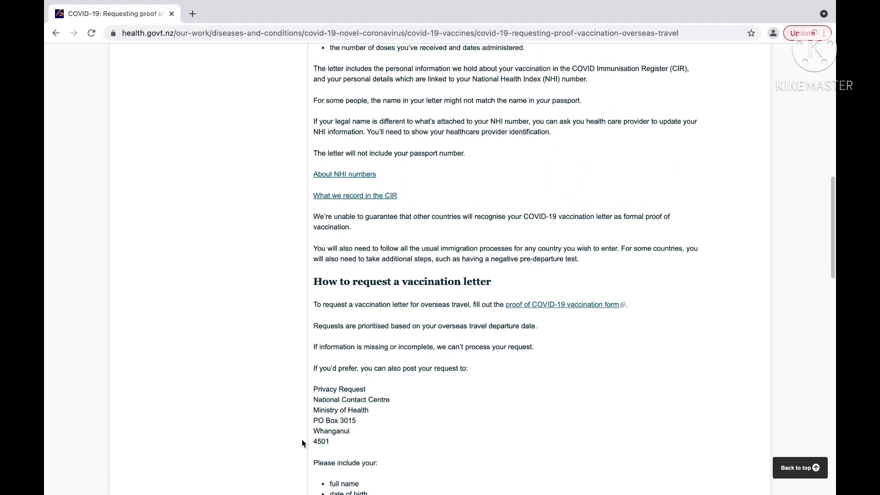
scroll(301, 442, up, 2)
scroll(301, 441, down, 2)
scroll(302, 443, down, 5)
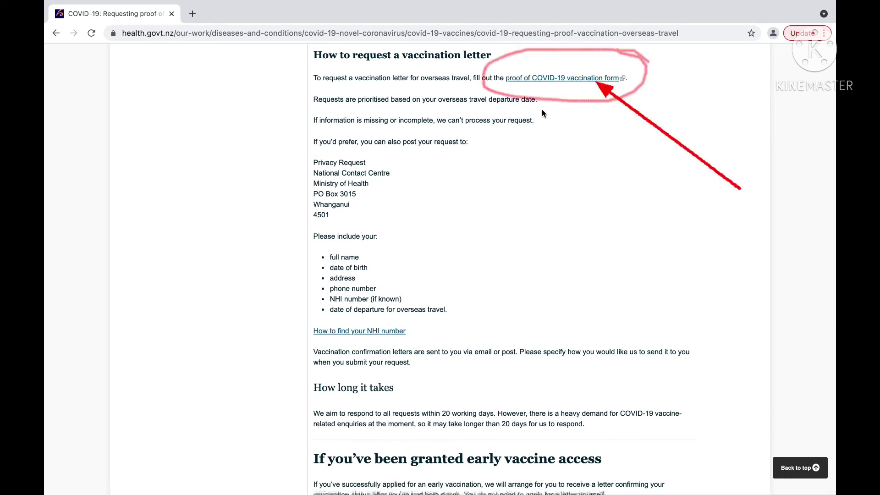
click(558, 79)
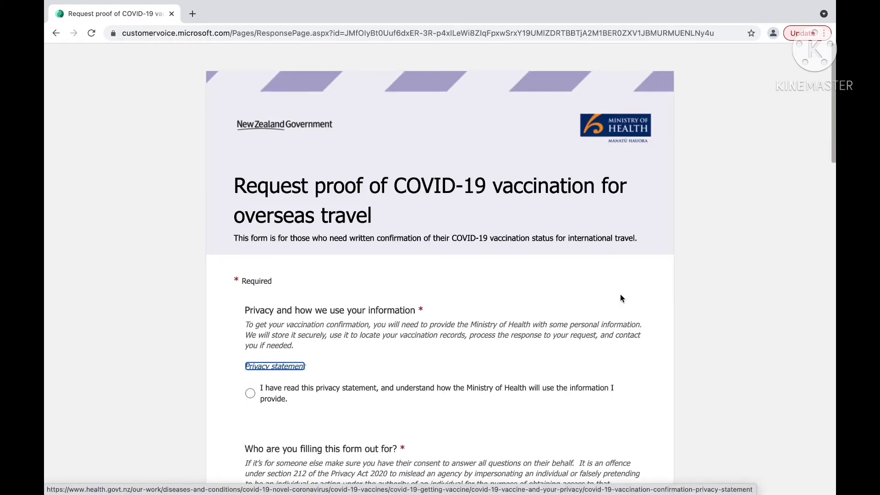
Choose Myself as the person the form is for and confirm having read the privacy statement
scroll(621, 296, down, 2)
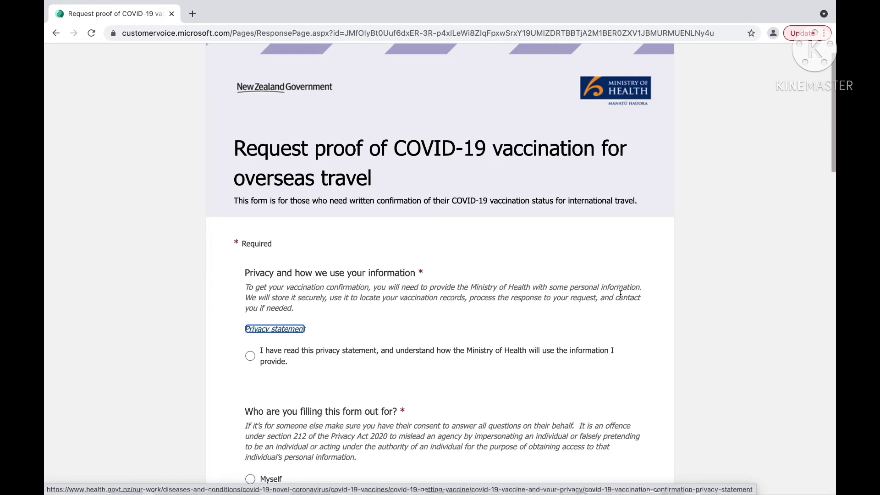
scroll(620, 294, down, 4)
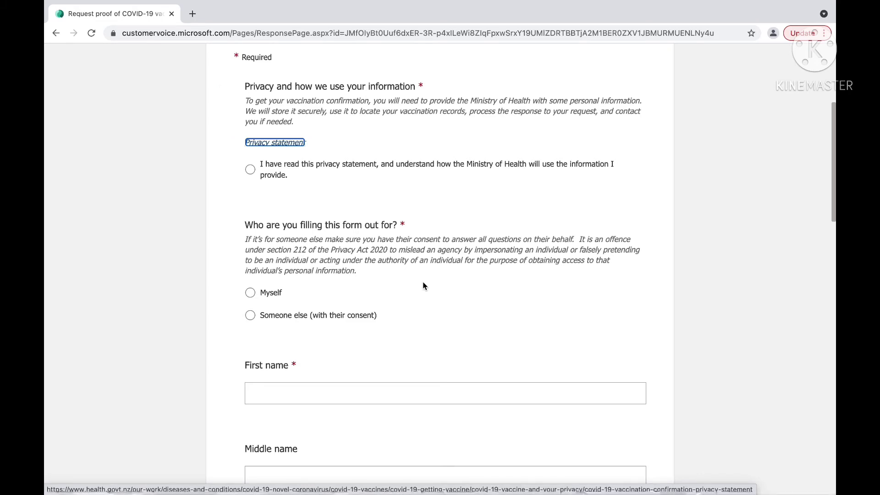
scroll(423, 282, down, 2)
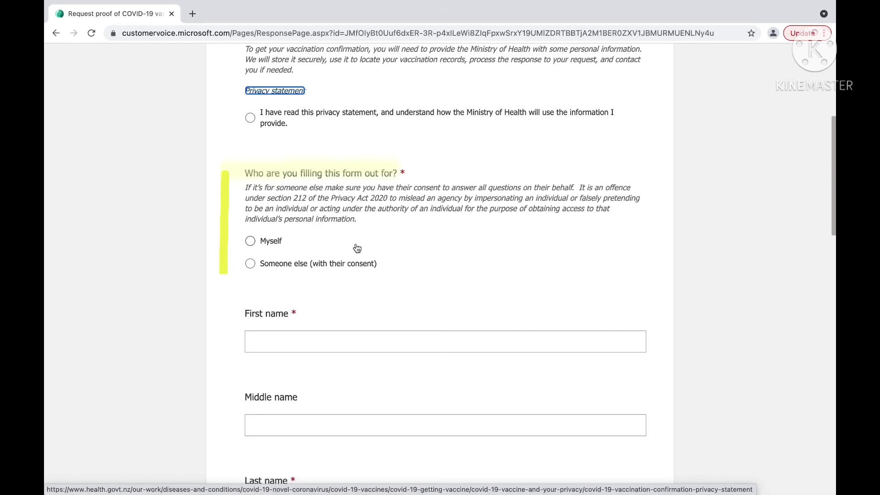
click(251, 242)
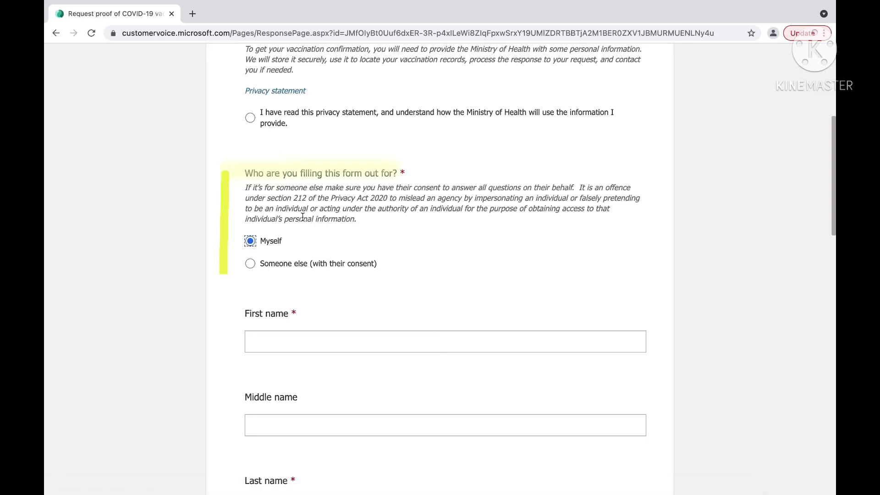
click(250, 118)
Review the remaining form fields, from names, birth date and NHI number through travel and contact details to delivery method and submission
scroll(398, 304, down, 1)
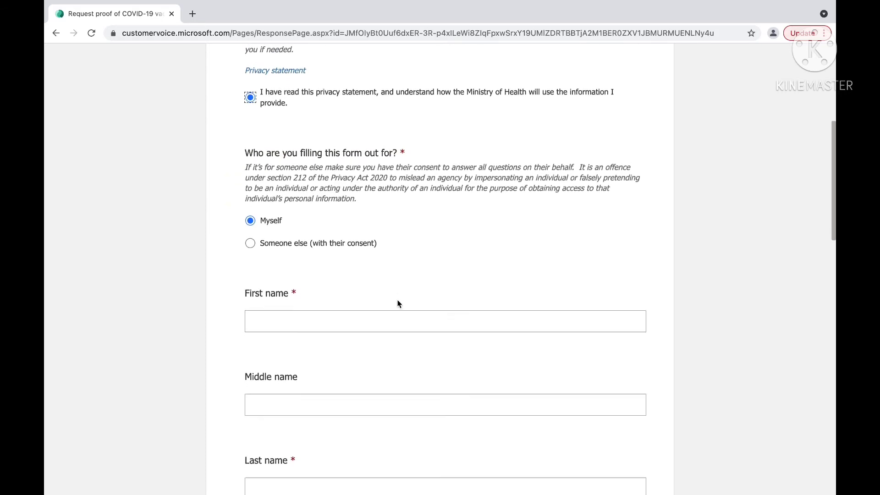
scroll(398, 304, down, 5)
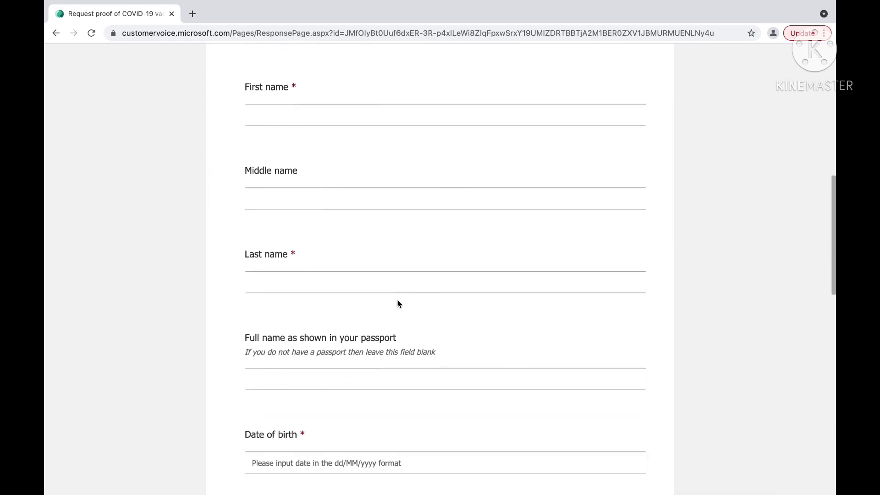
click(280, 97)
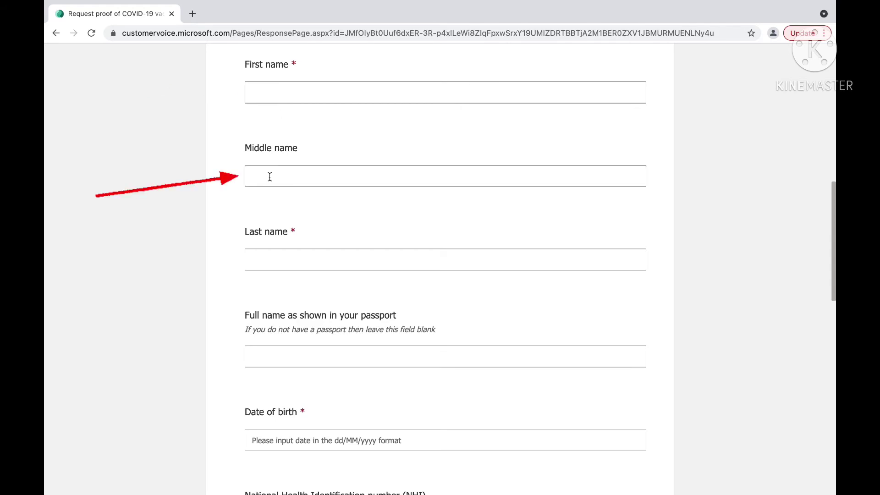
click(261, 260)
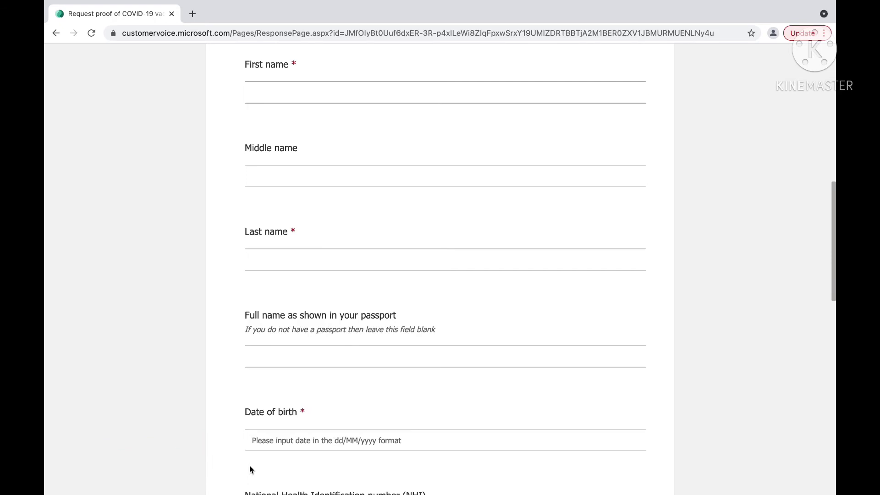
scroll(249, 466, down, 9)
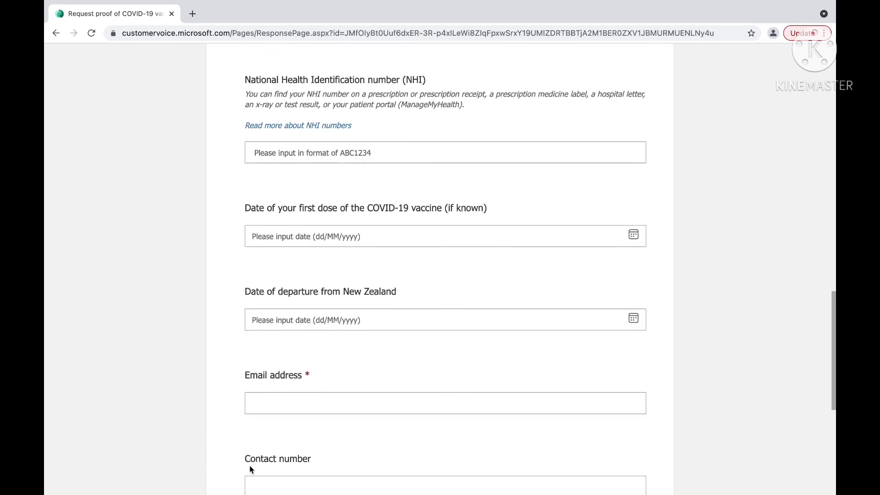
scroll(249, 466, down, 1)
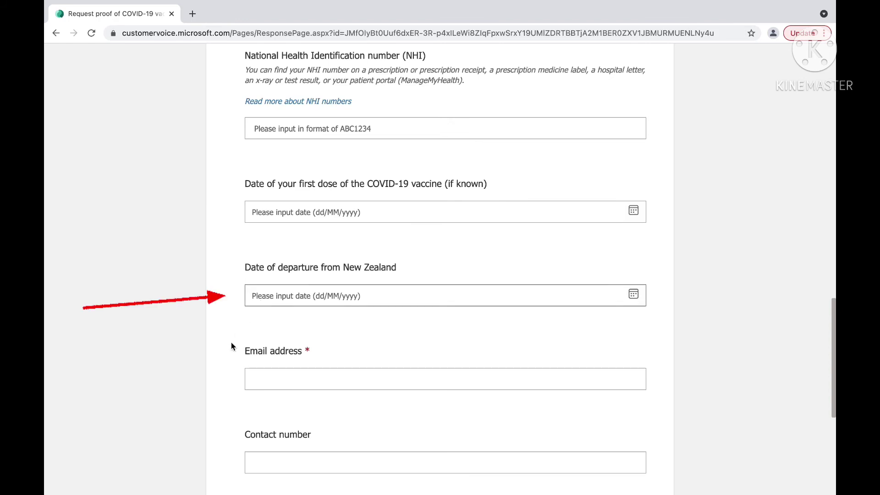
scroll(238, 367, down, 6)
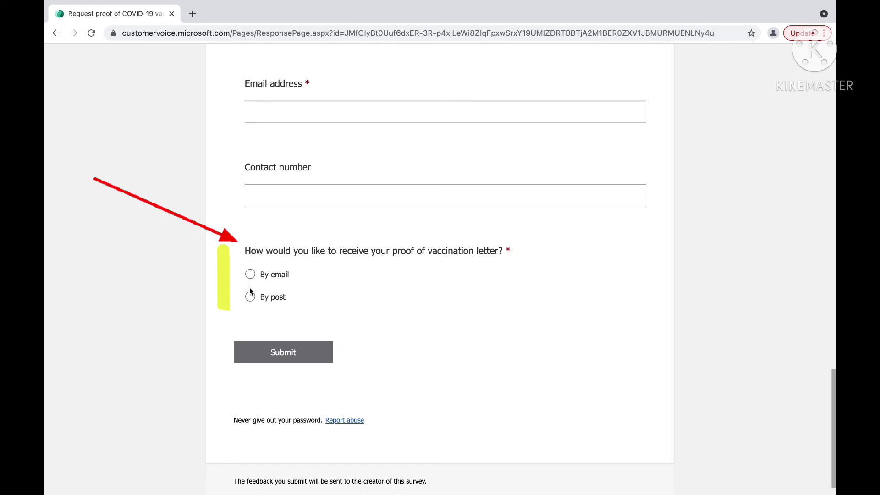
click(268, 357)
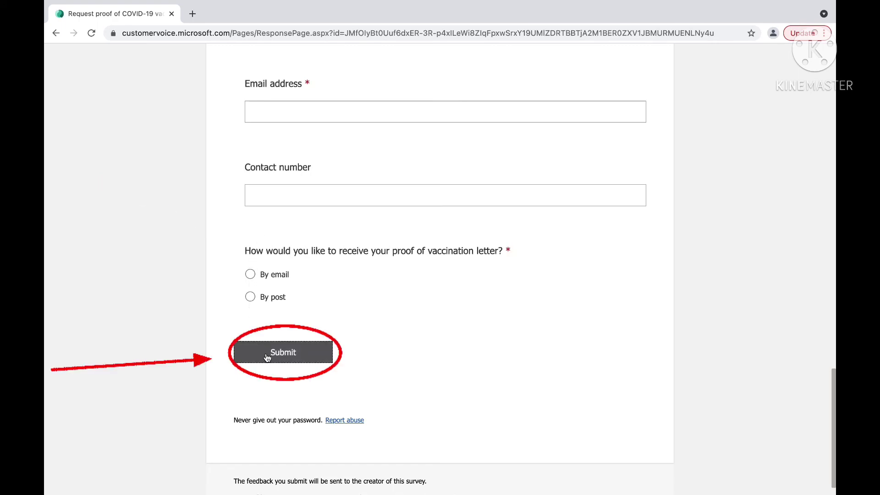
Look over the proof of vaccination form again from its submission area back up to the name fields
scroll(380, 363, down, 1)
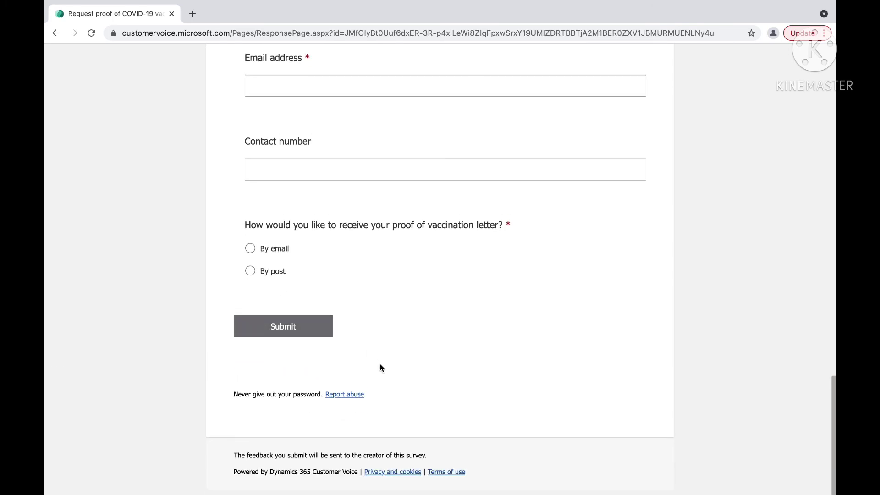
scroll(380, 364, up, 3)
scroll(381, 364, up, 20)
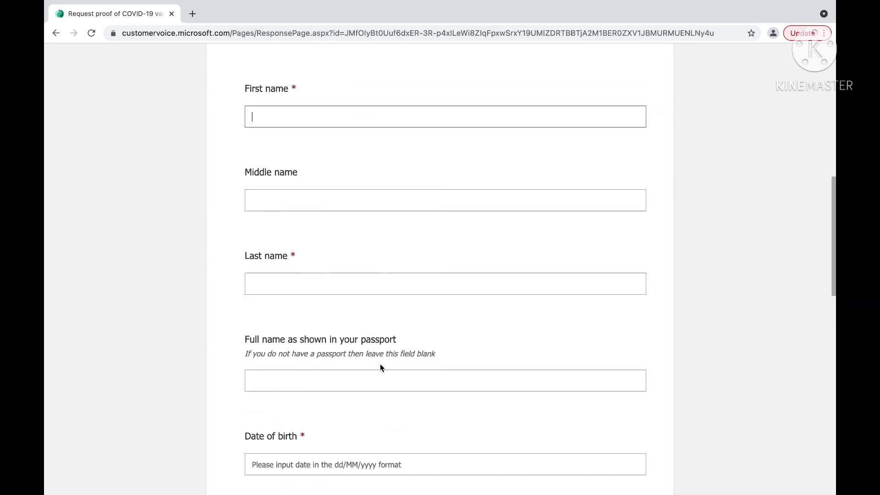
scroll(380, 364, up, 3)
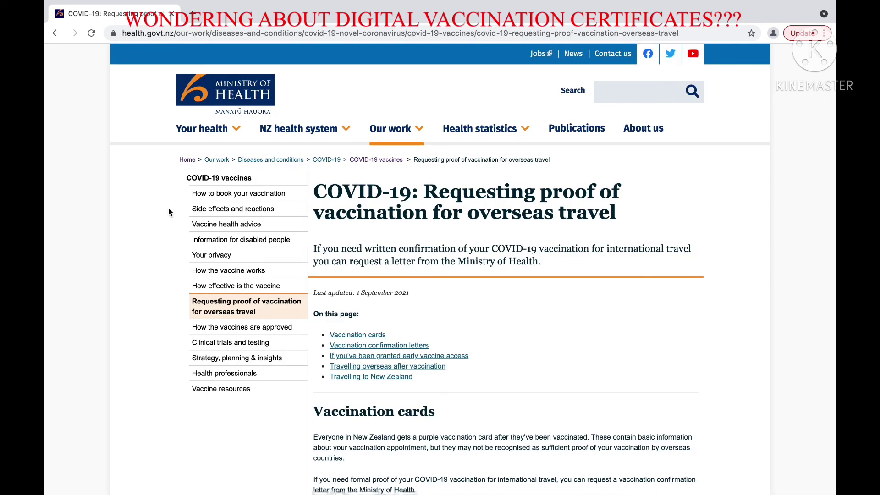
Find the information on developing digital vaccination certificates on the Ministry of Health page about proof of vaccination for overseas travel
scroll(169, 209, down, 1)
scroll(168, 211, down, 15)
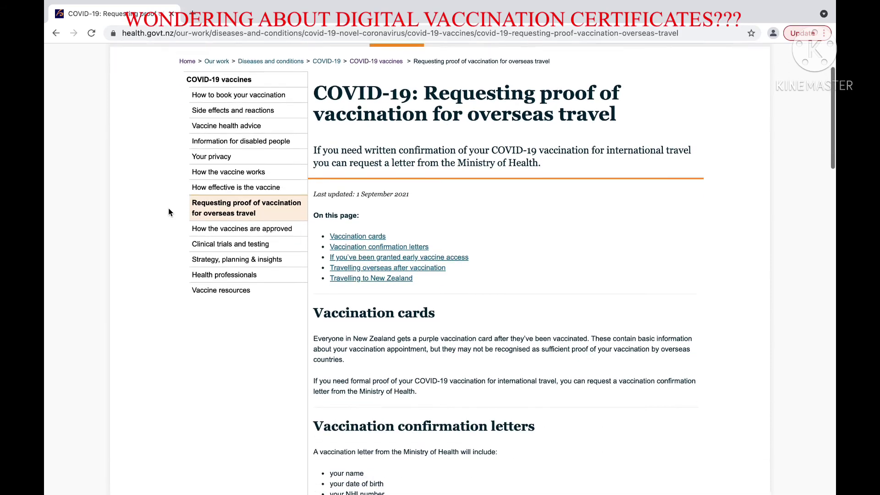
scroll(168, 212, down, 10)
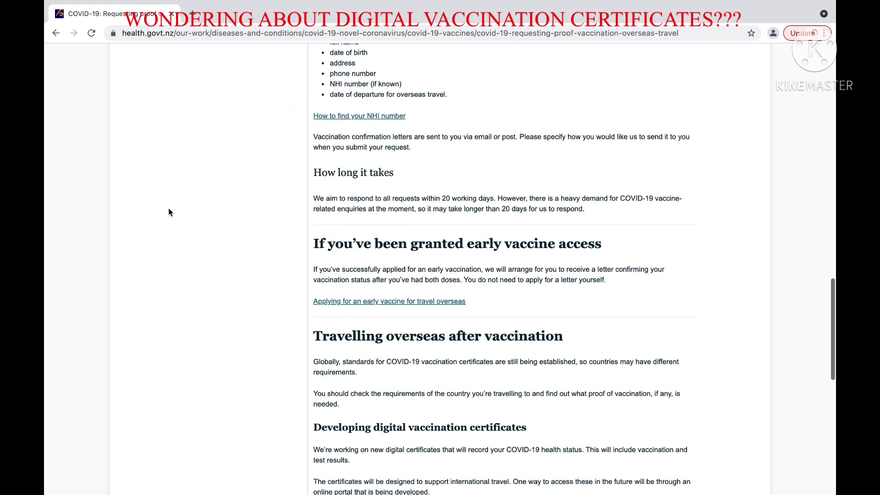
scroll(168, 212, down, 2)
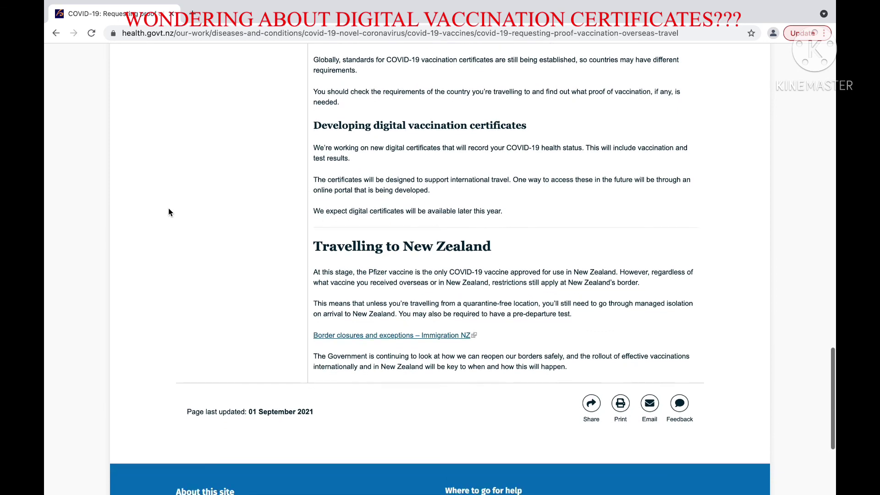